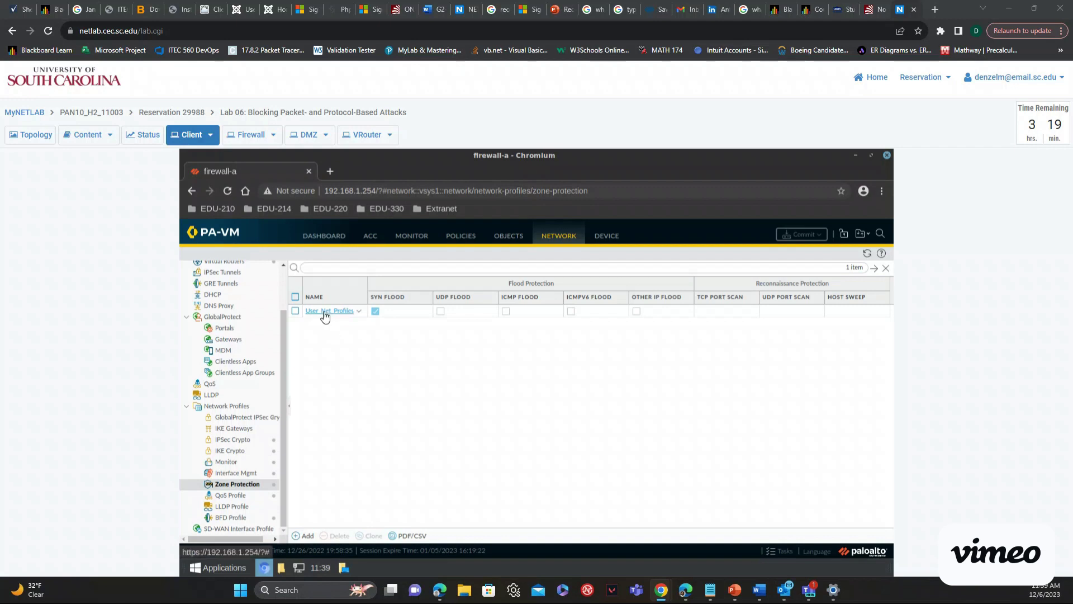
# - In User_Net_Profiles, enable TCP Port Scan reconnaissance protection with the Block IP action, tracked by source, for a duration of 2 seconds
pyautogui.click(323, 311)
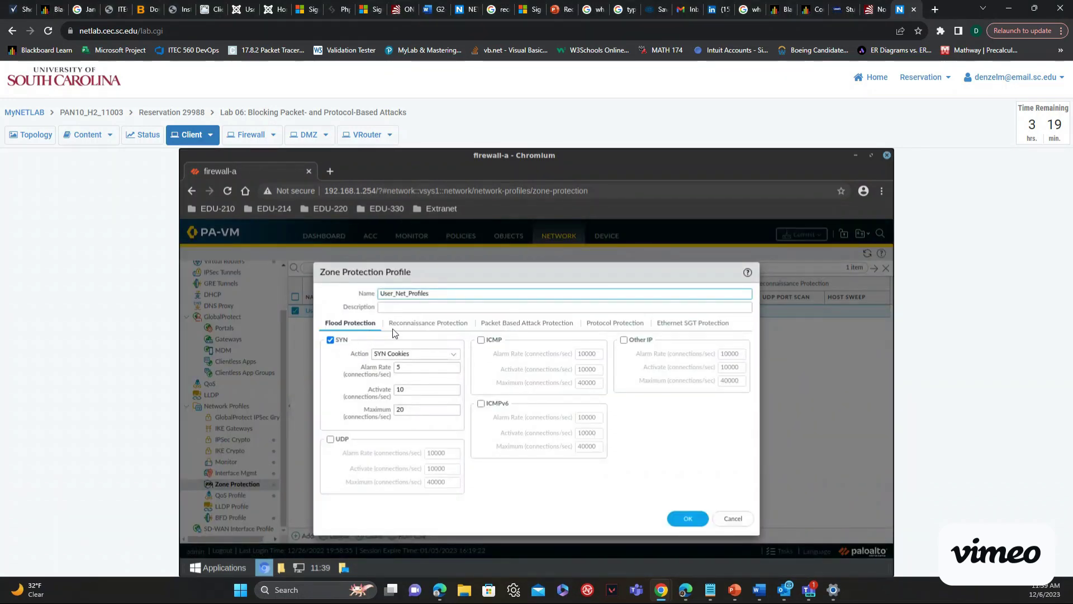
pyautogui.click(427, 327)
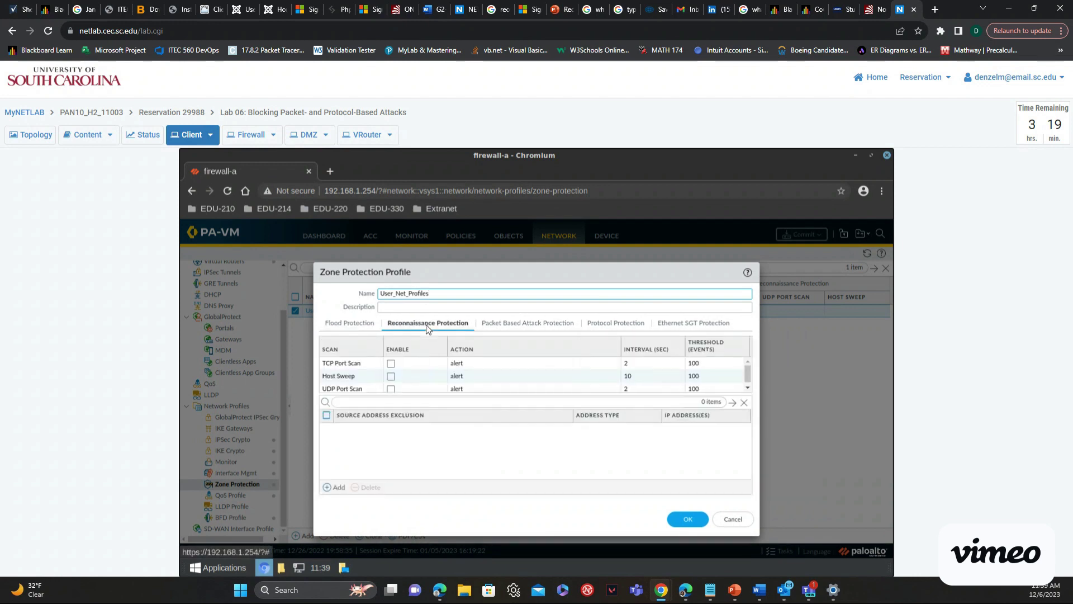
pyautogui.click(390, 363)
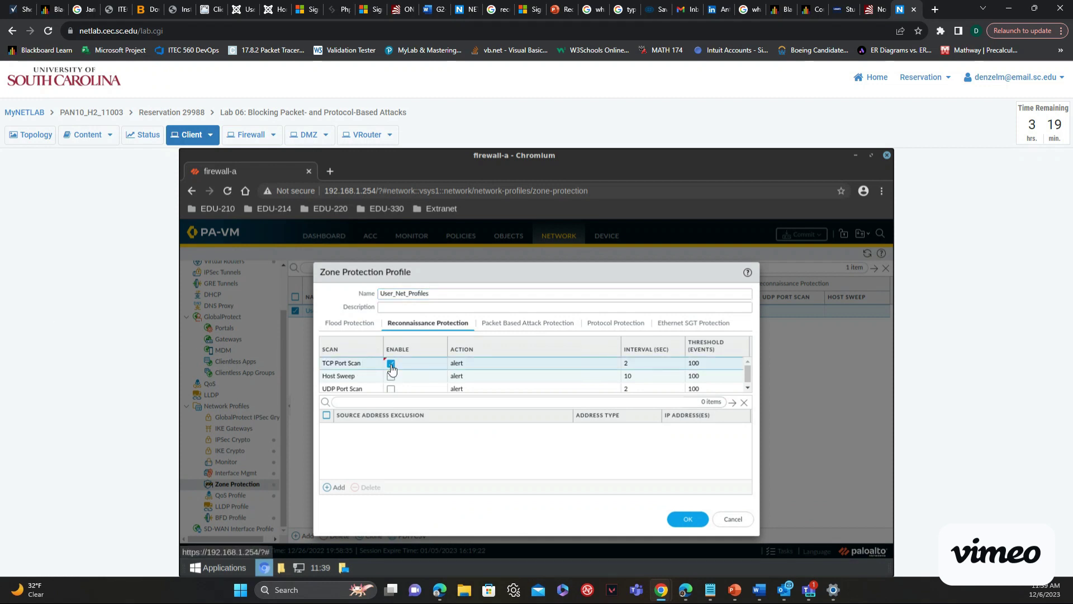
pyautogui.click(601, 365)
pyautogui.click(610, 367)
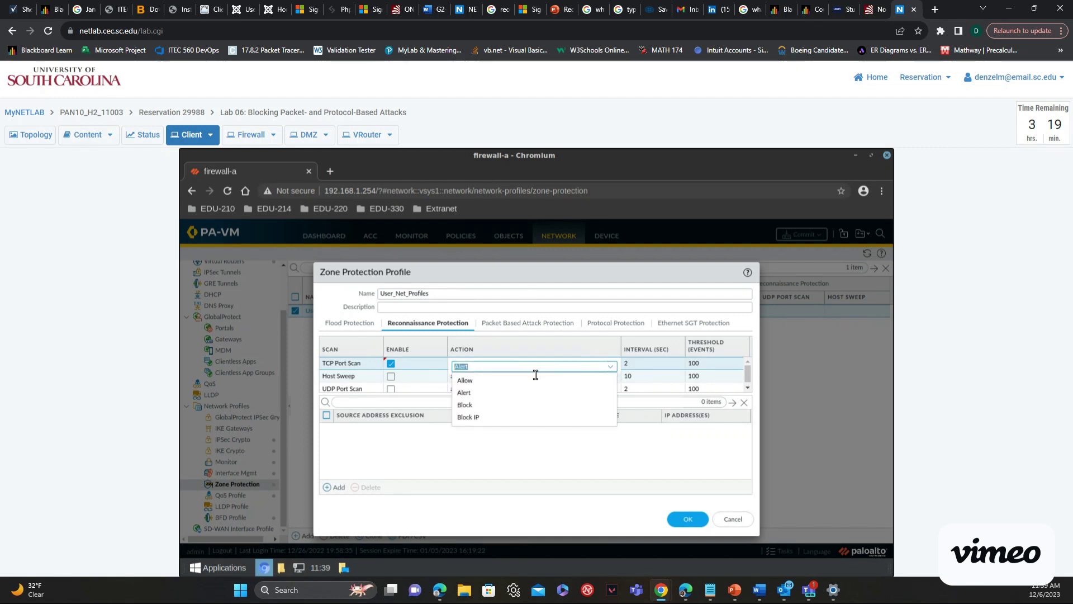
pyautogui.click(475, 416)
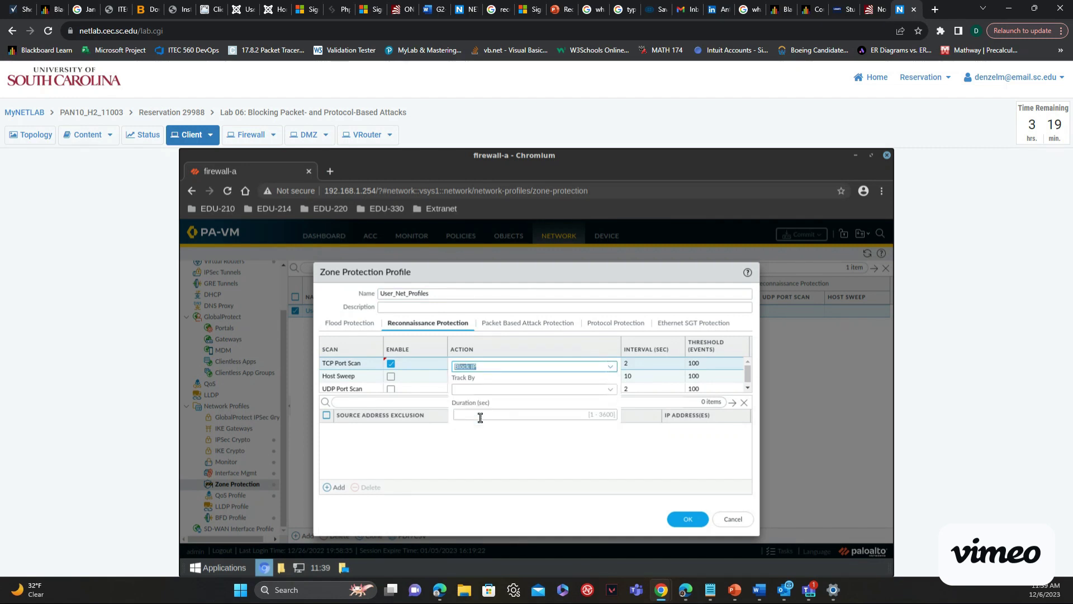
pyautogui.click(610, 389)
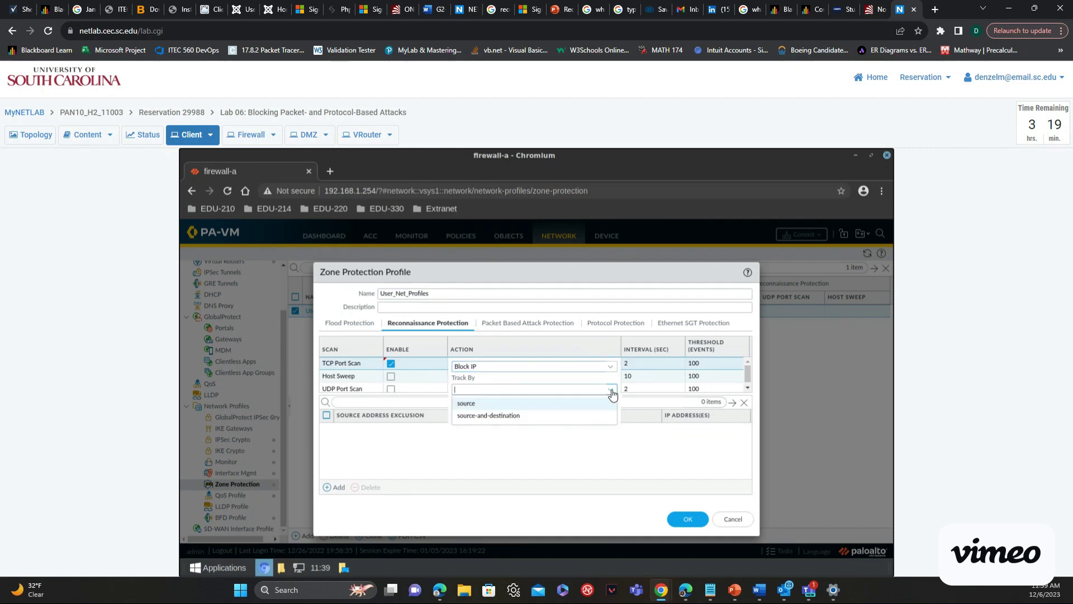
pyautogui.click(488, 404)
pyautogui.click(482, 414)
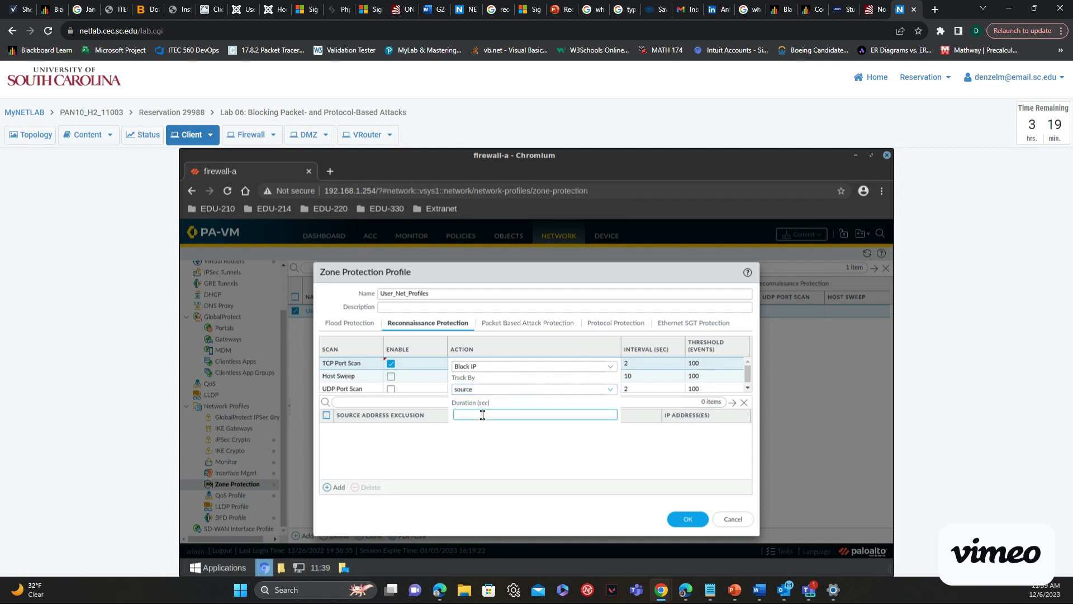
pyautogui.write('2')
# - Set the TCP Port Scan threshold to 2 events and save the zone protection profile
pyautogui.click(706, 364)
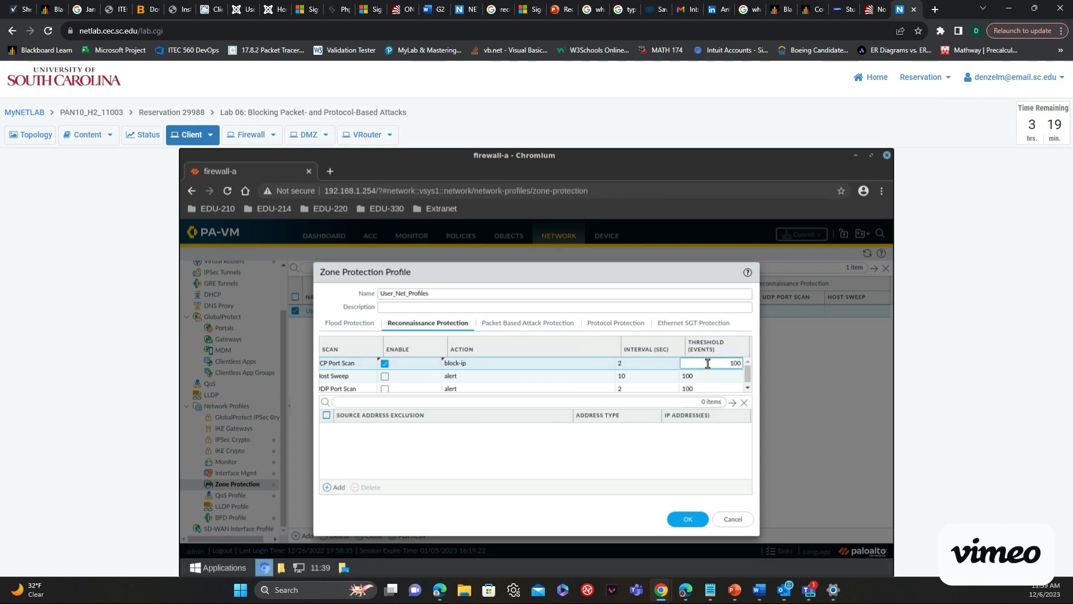
pyautogui.doubleClick(733, 362)
pyautogui.write('2')
pyautogui.click(687, 519)
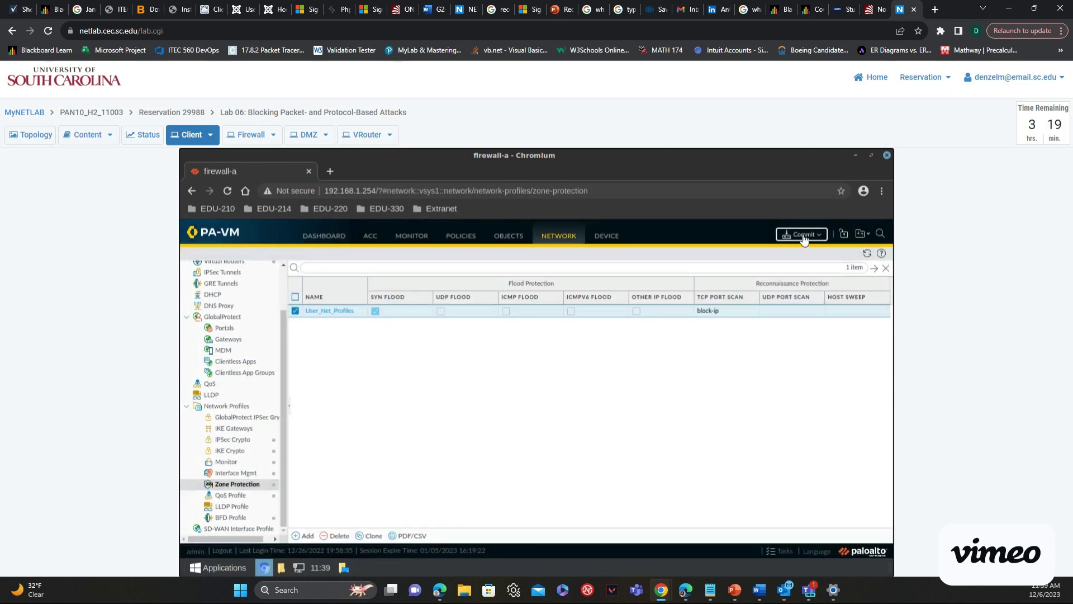
# - Commit the reconnaissance protection changes to the firewall and dismiss the commit status
pyautogui.click(803, 235)
pyautogui.click(639, 512)
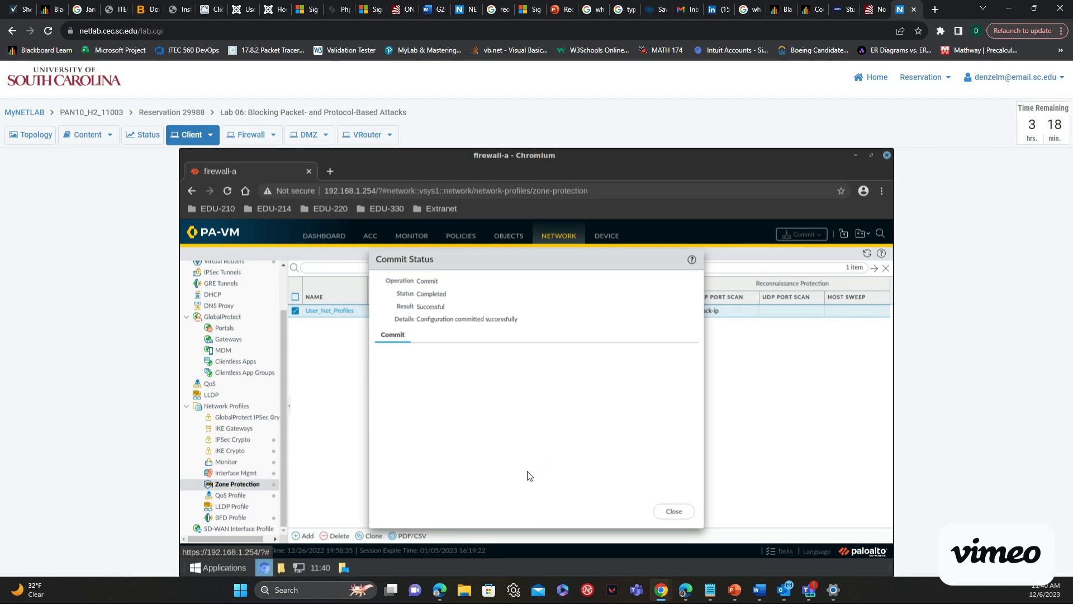
pyautogui.click(679, 512)
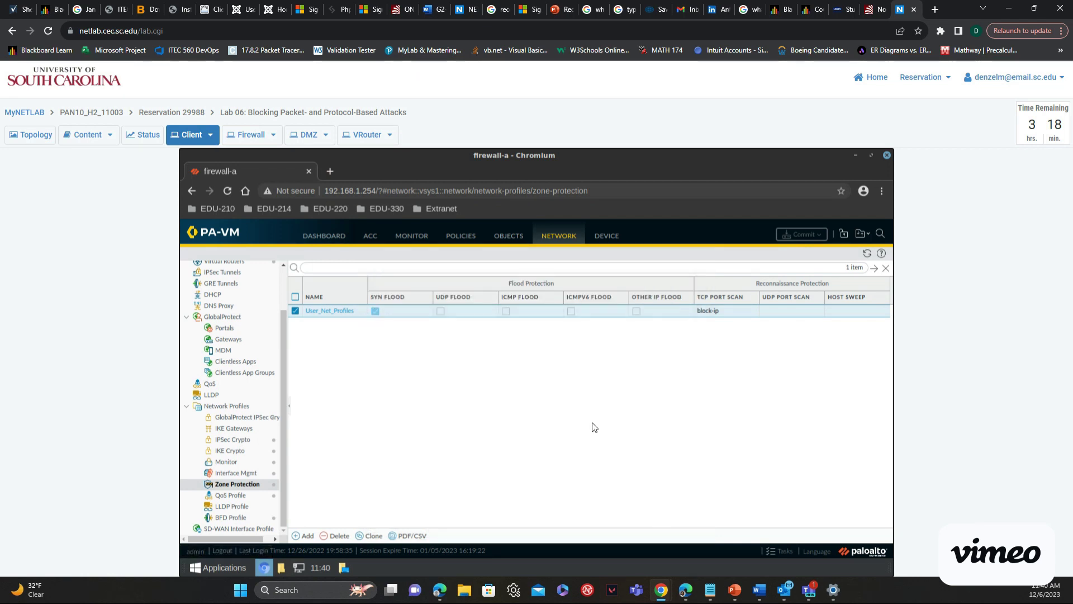
# - Run the TCP Scan script from the EDU-210 class scripts folder, then stop it partway through the scan
pyautogui.click(853, 154)
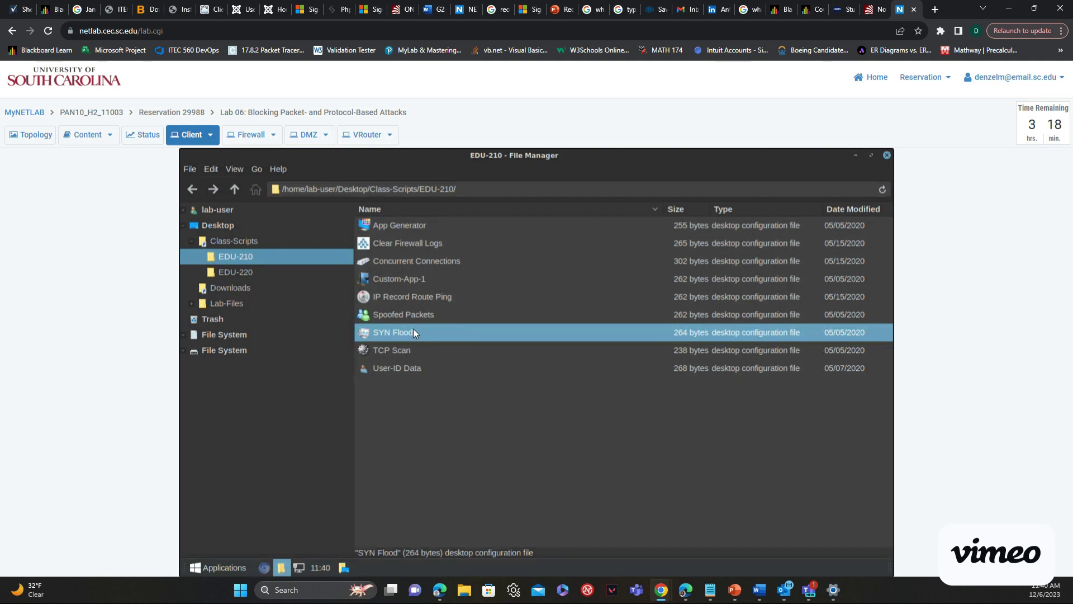
pyautogui.doubleClick(404, 351)
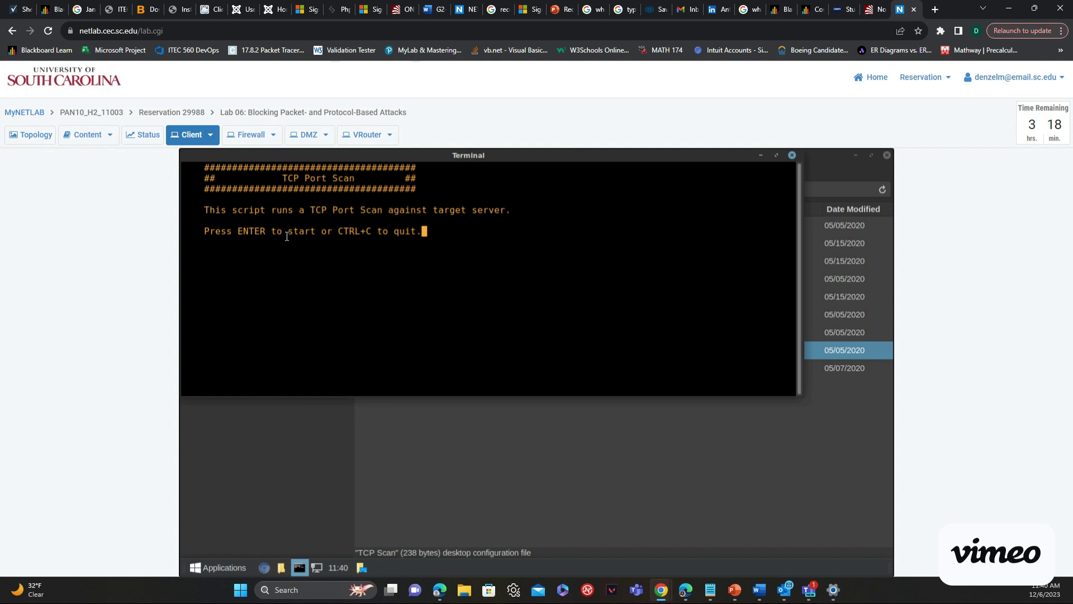
pyautogui.press('Return')
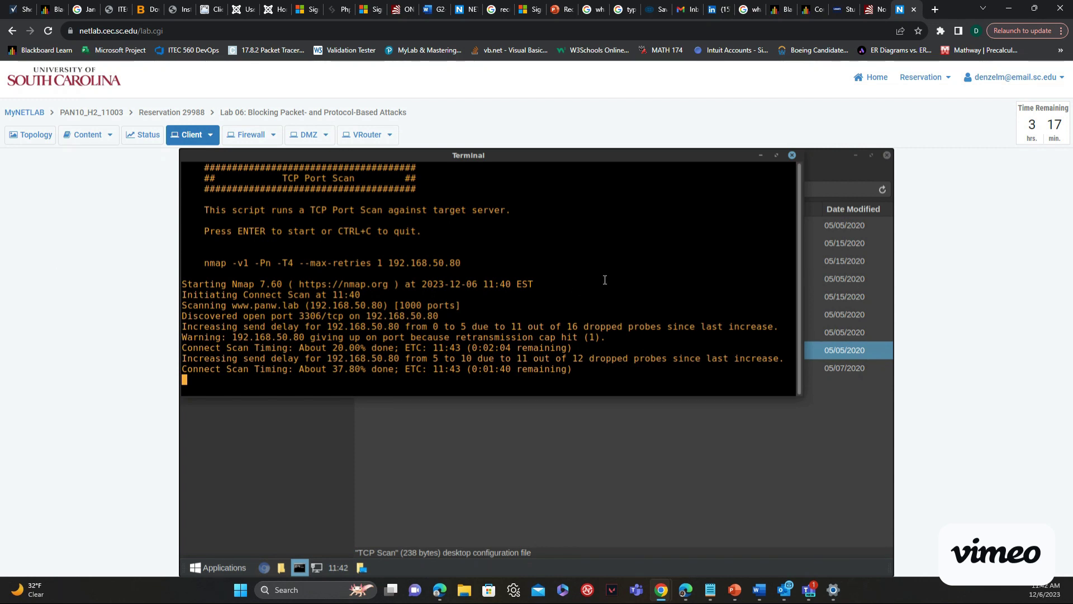
pyautogui.hotkey('ctrl', 'c')
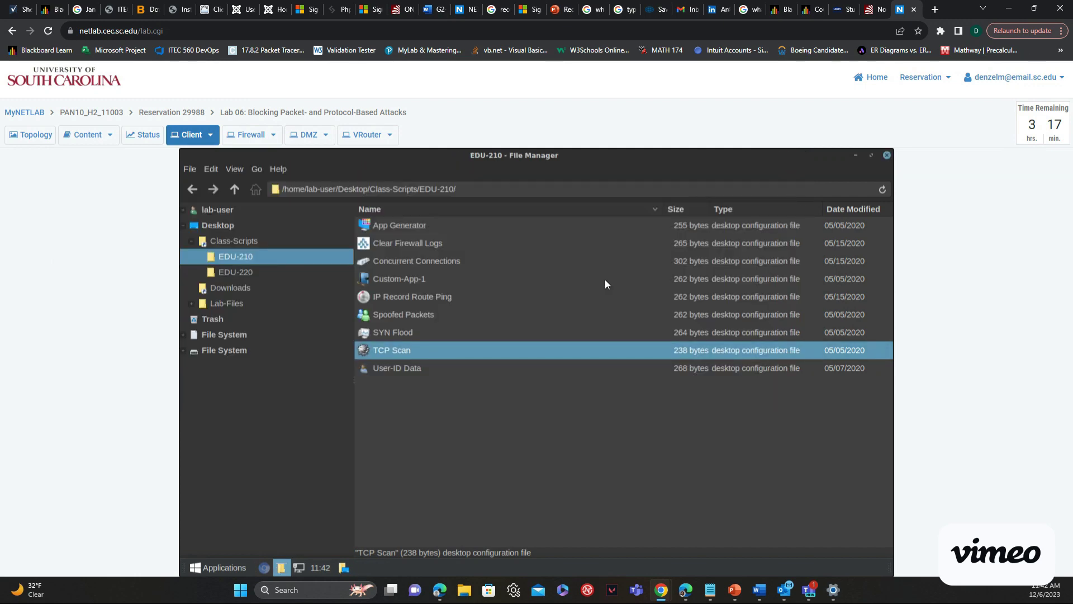
# - Switch back to the firewall in Chromium and check its monitoring logs for the TCP port scan
pyautogui.click(265, 568)
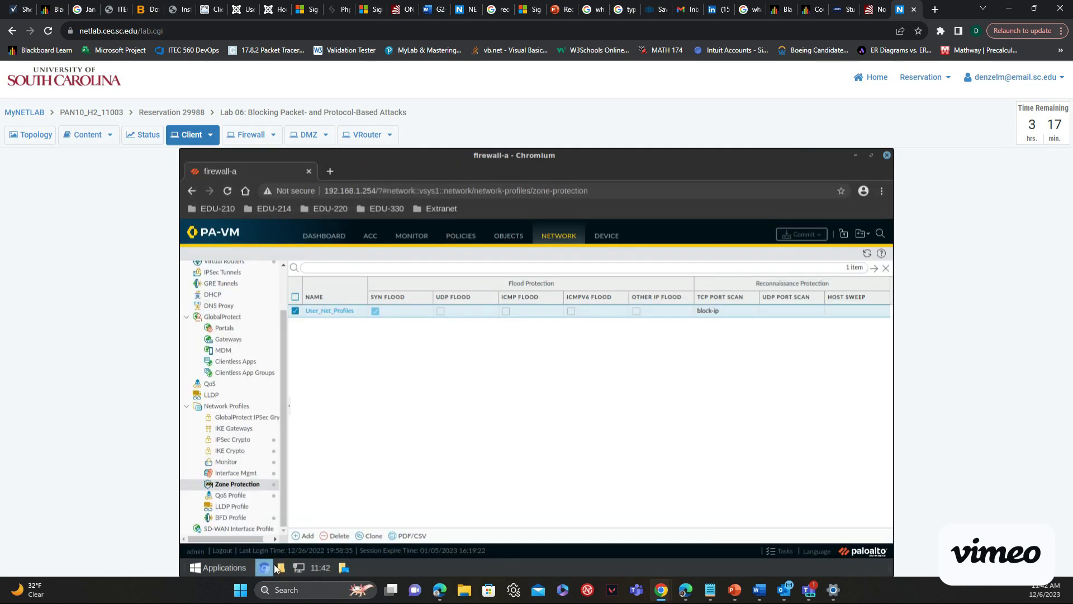
pyautogui.click(420, 237)
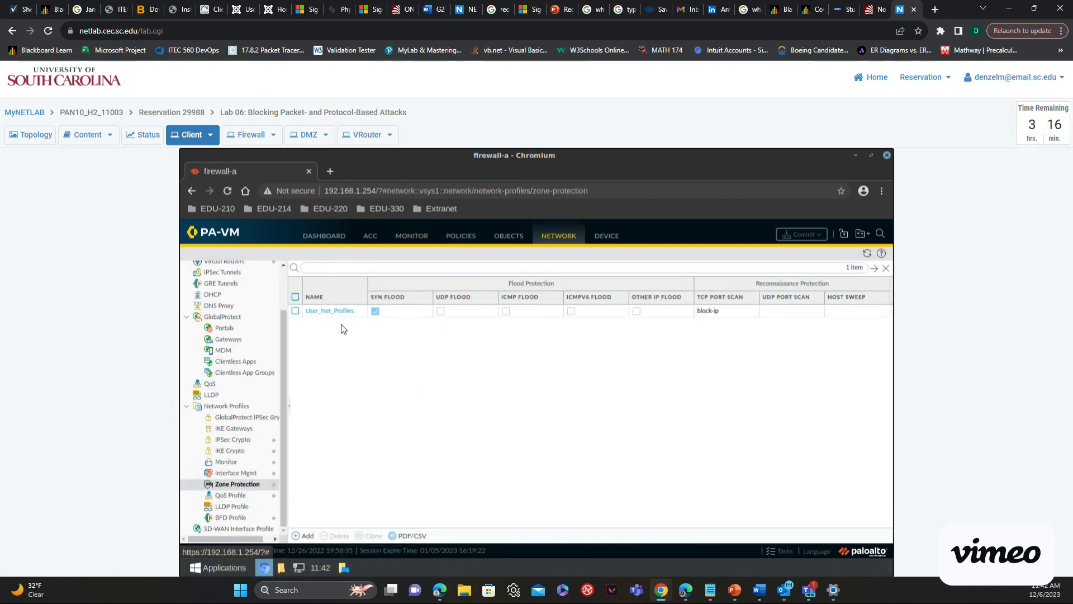
# - In User_Net_Profiles, enable dropping of packets with the Record Route IP option under packet-based attack protection, and save the profile
pyautogui.click(331, 311)
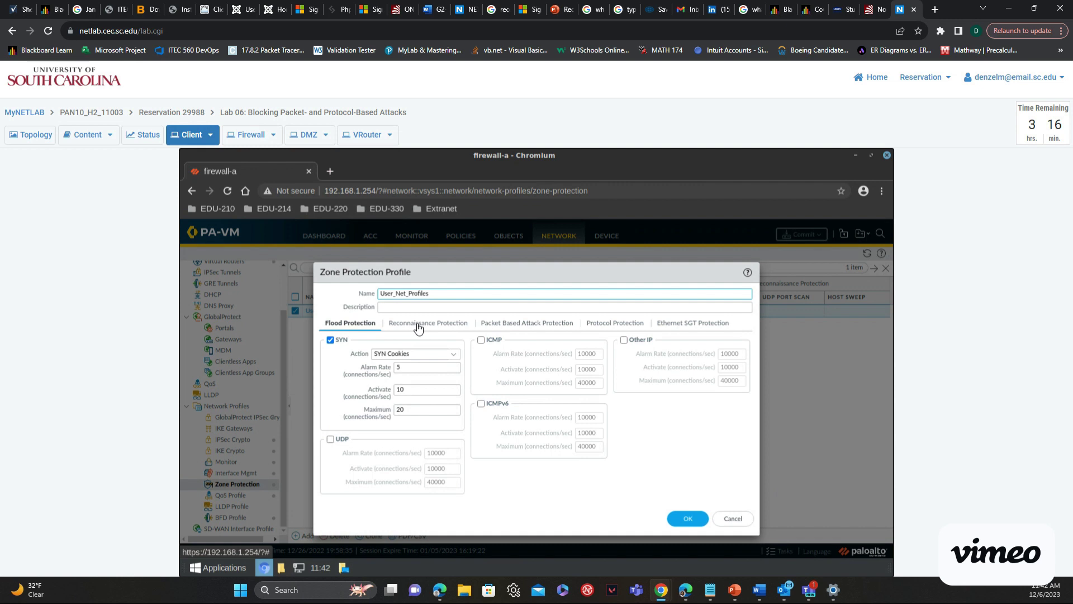
pyautogui.click(514, 329)
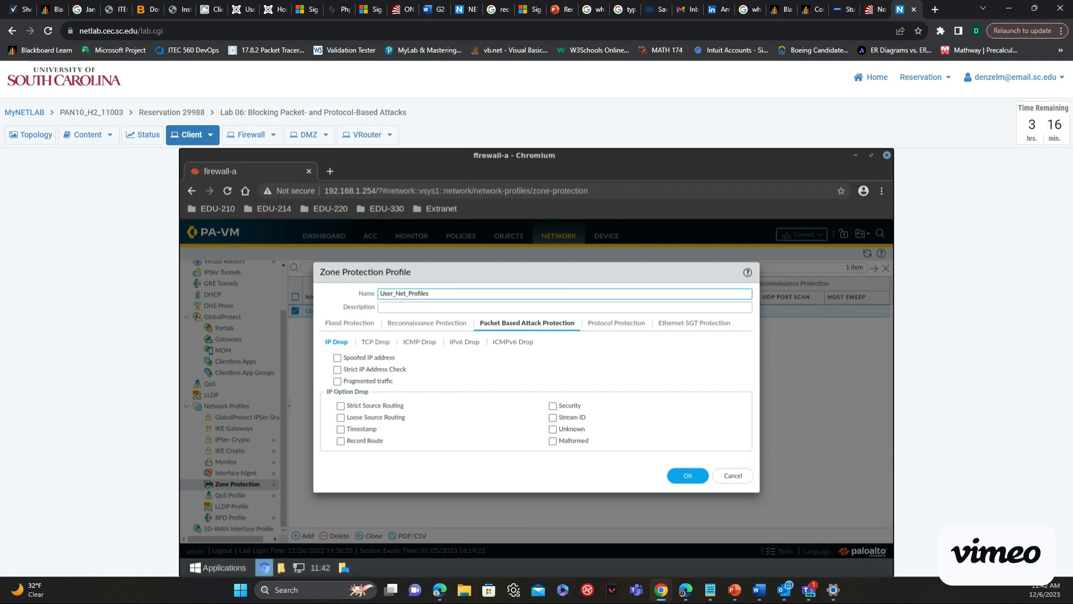
pyautogui.click(341, 441)
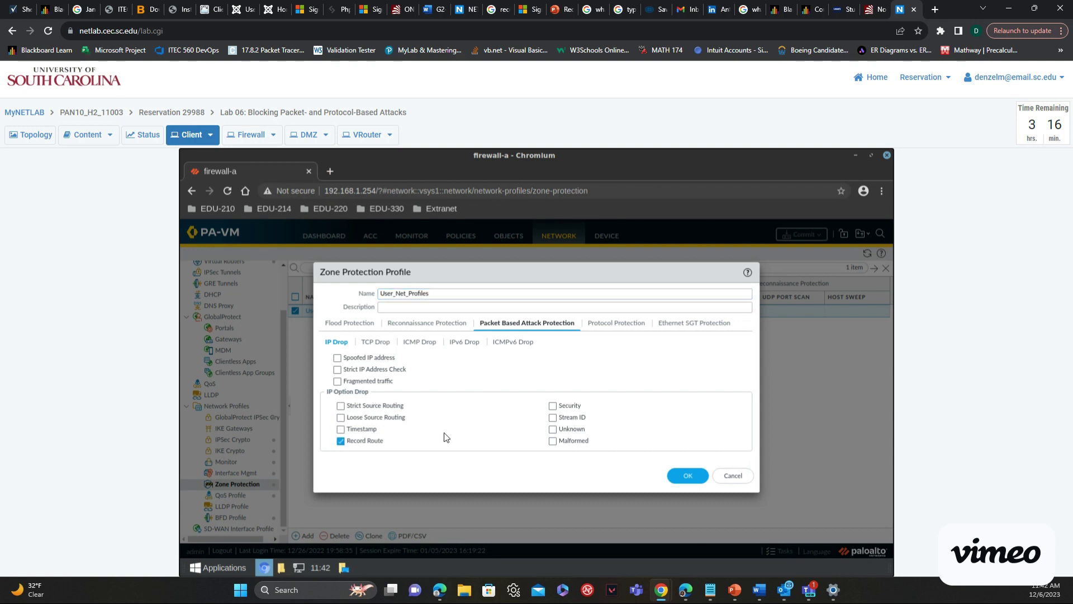
pyautogui.click(689, 476)
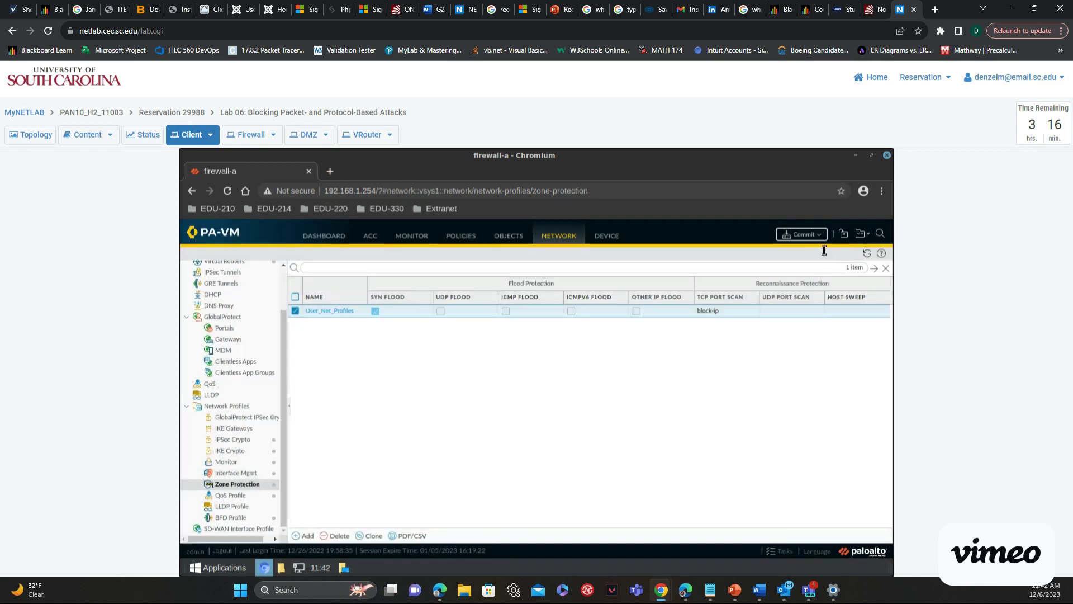
# - Commit the Record Route drop setting to the firewall and dismiss the commit status
pyautogui.click(801, 234)
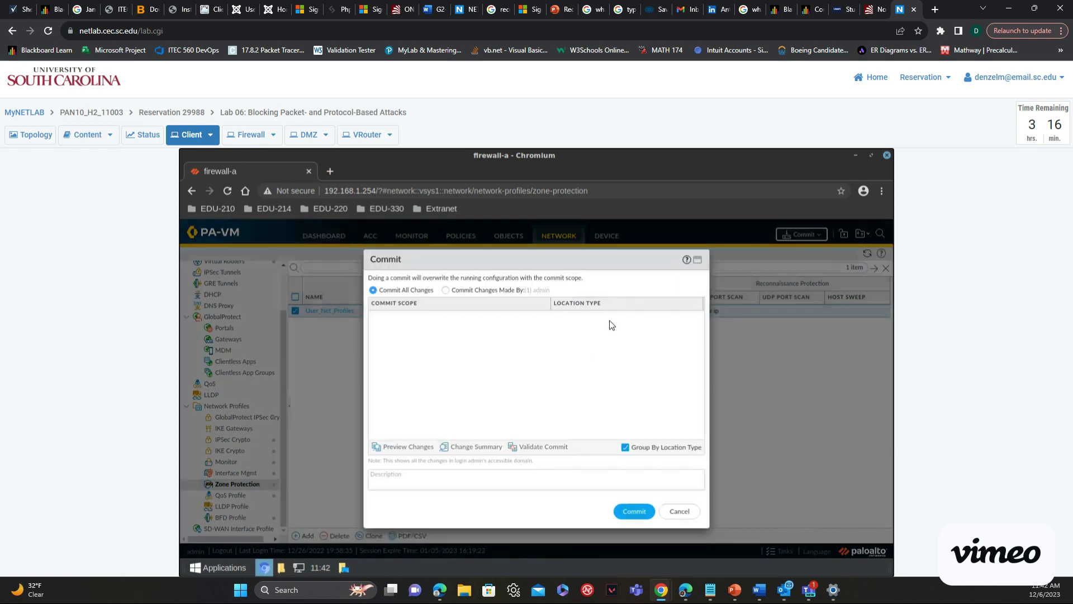
pyautogui.click(636, 511)
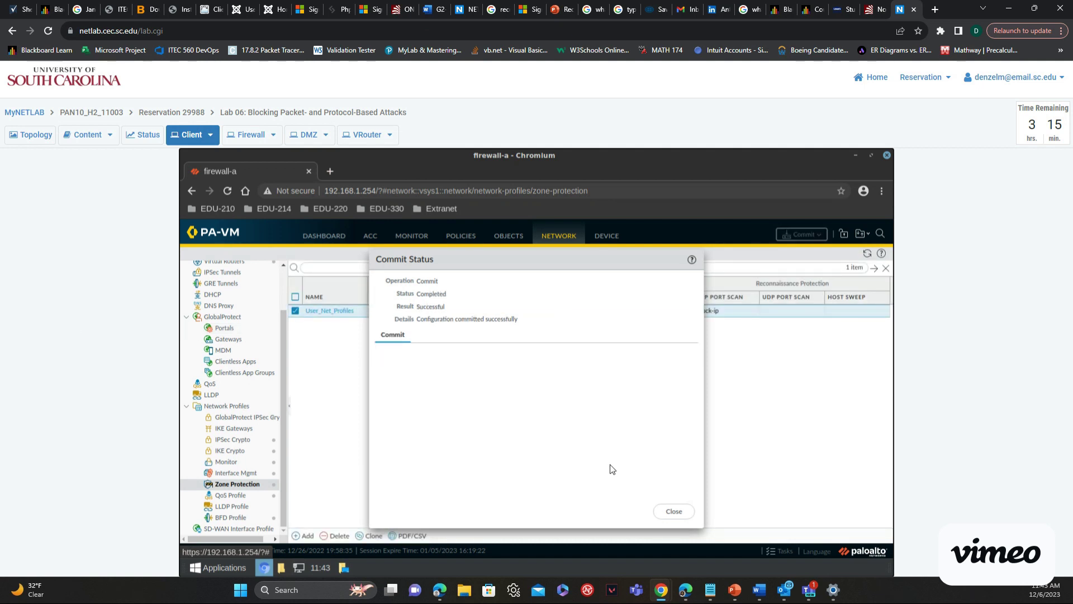
pyautogui.click(683, 513)
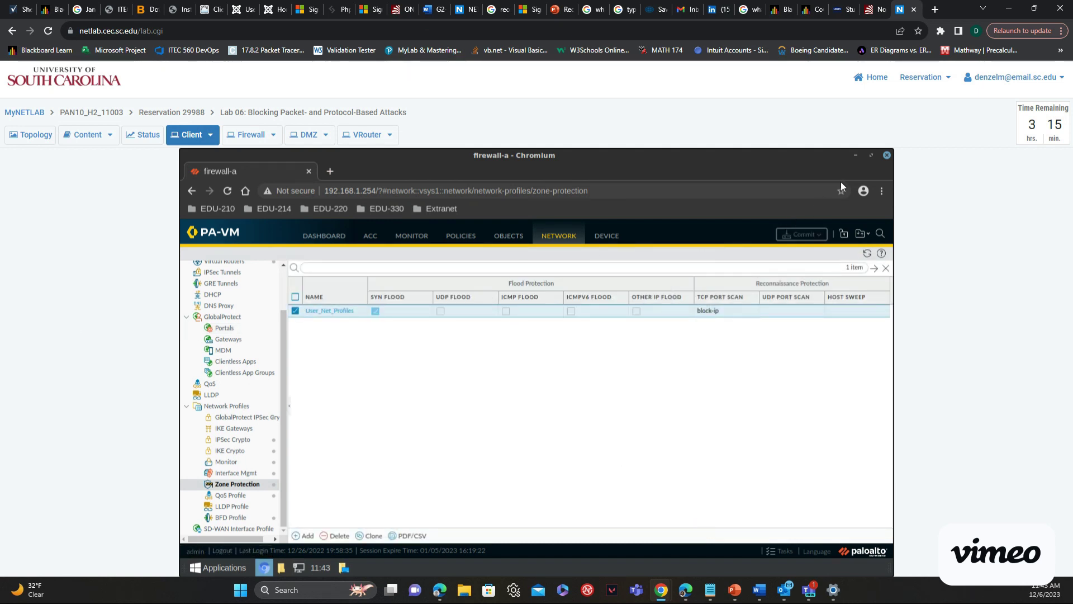
# - Run the IP Record Route Ping script from the EDU-210 folder to completion and close its terminal
pyautogui.click(856, 155)
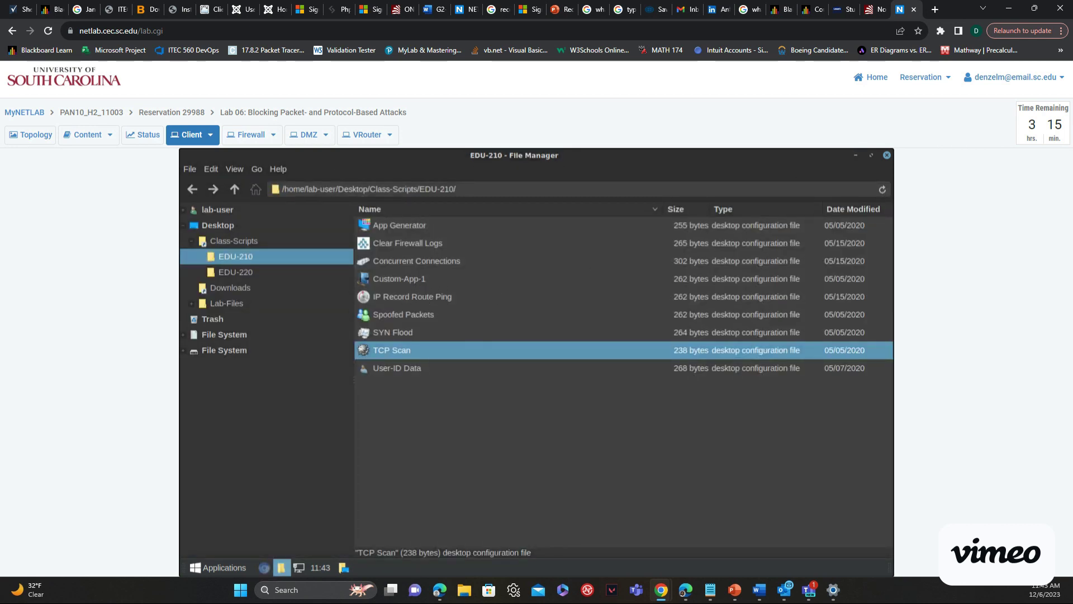
pyautogui.doubleClick(443, 296)
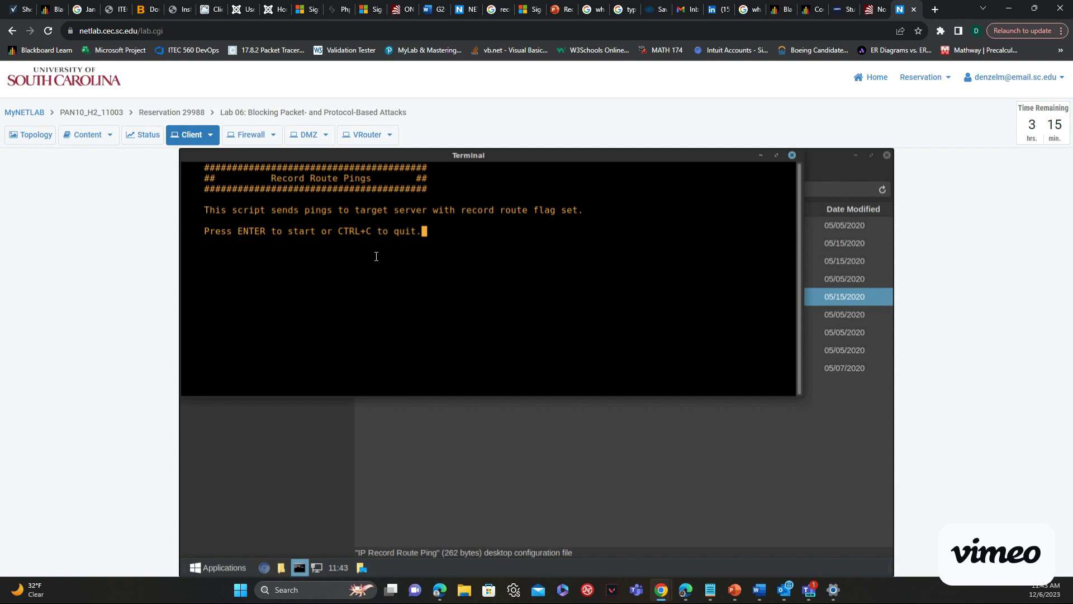
pyautogui.press('Return')
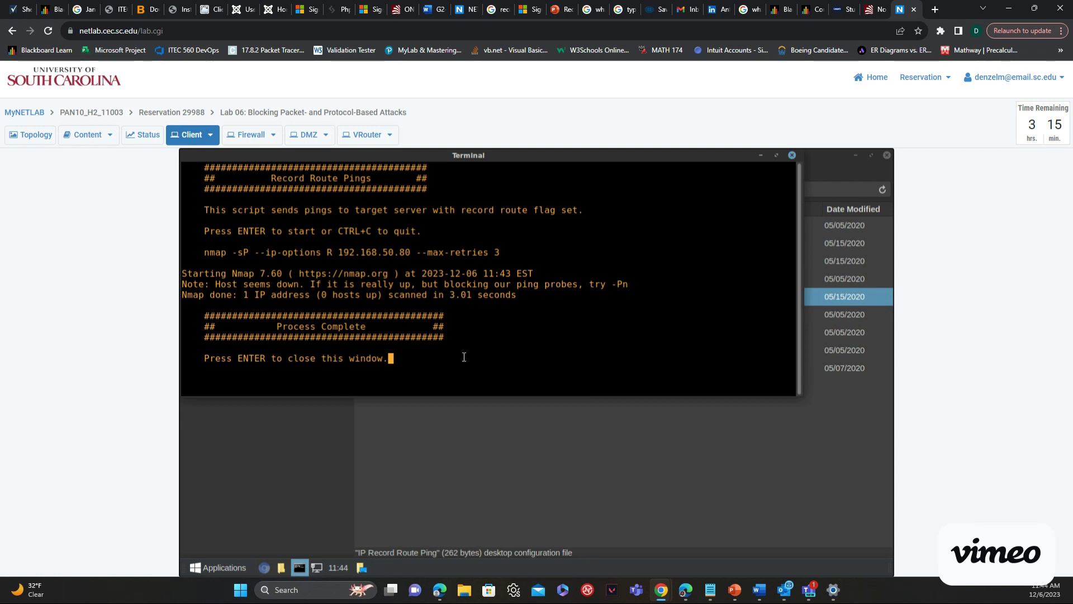
pyautogui.press('Return')
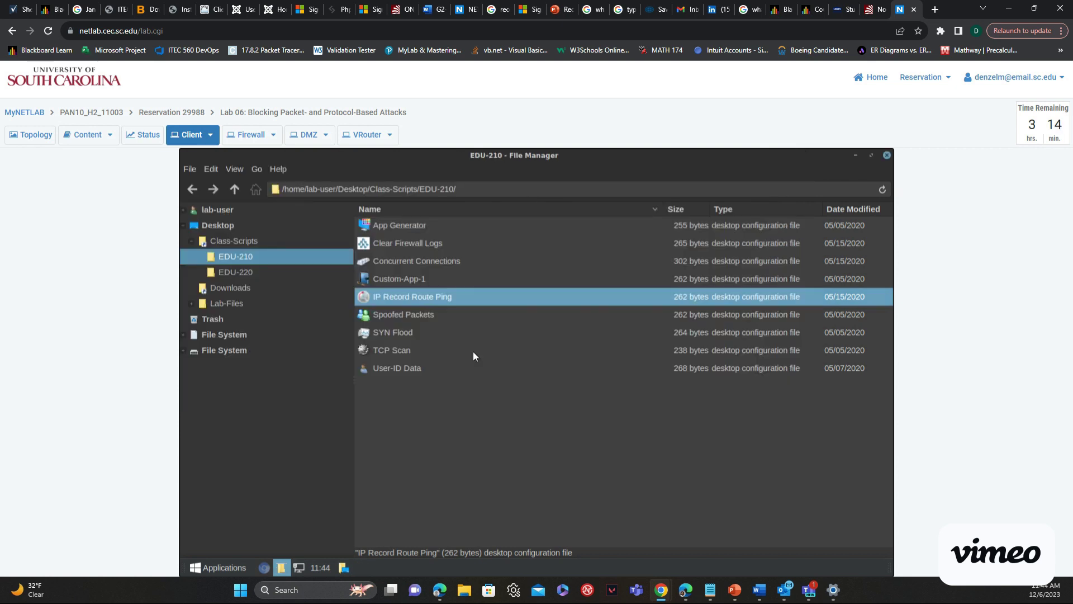
# - Return to the firewall in Chromium and review the threat log for the record route pings
pyautogui.click(263, 567)
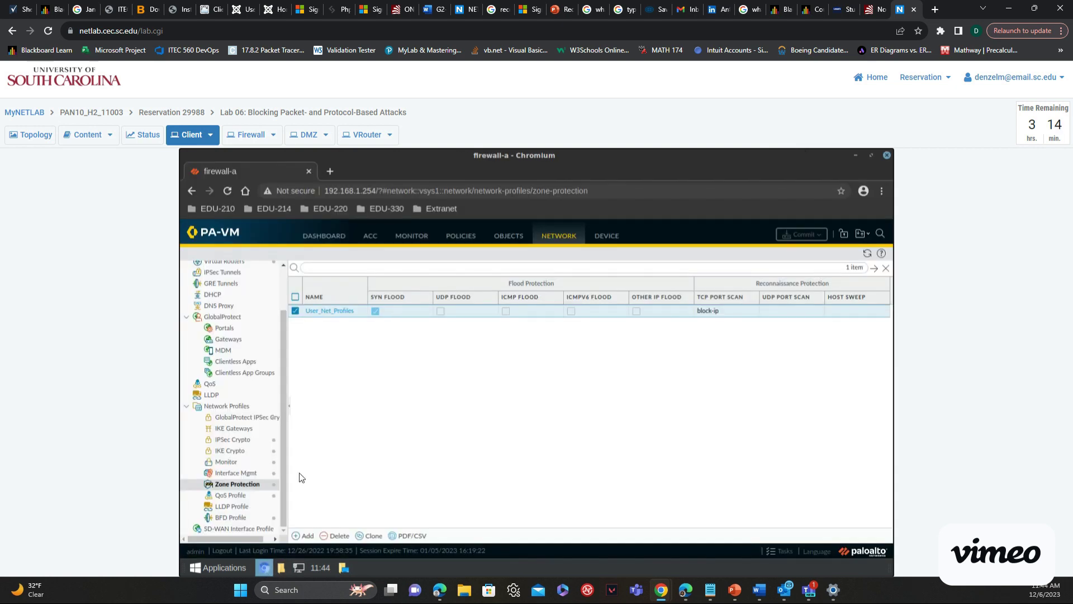
pyautogui.click(407, 237)
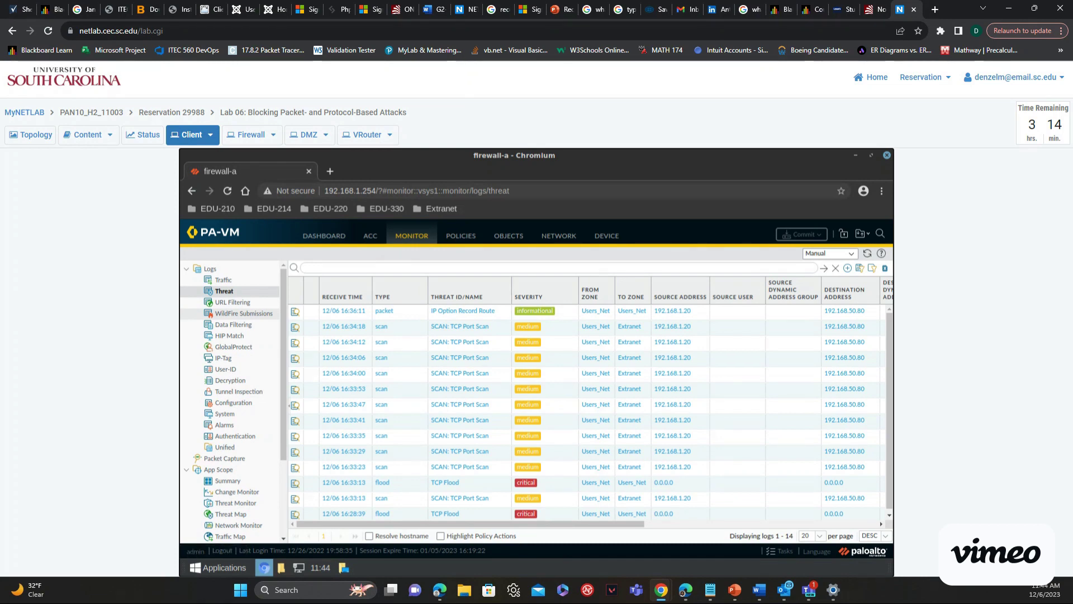
pyautogui.press('super+d')
pyautogui.press('super+d')
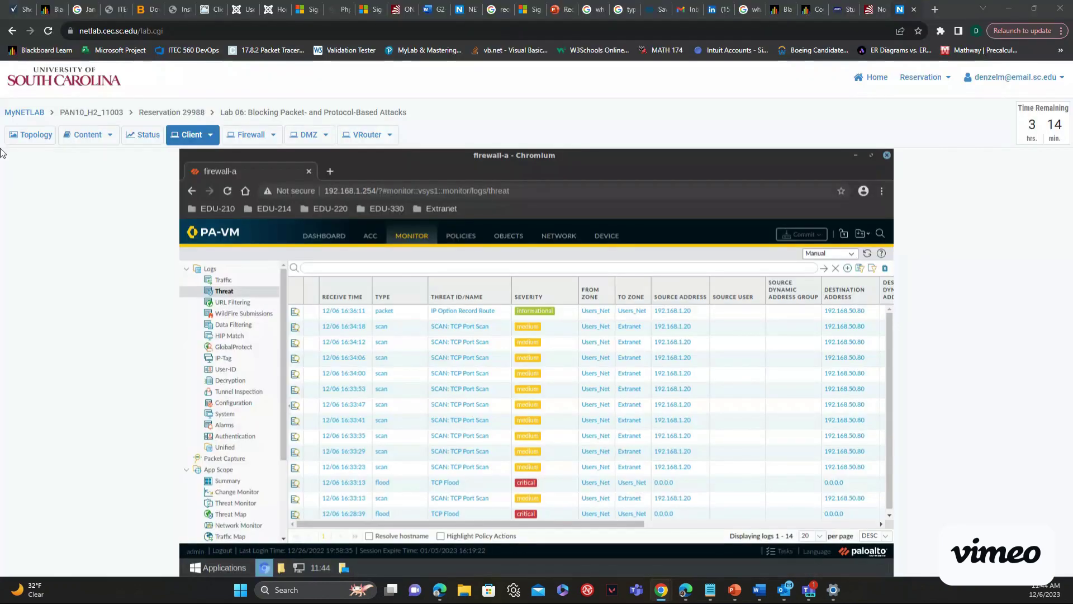